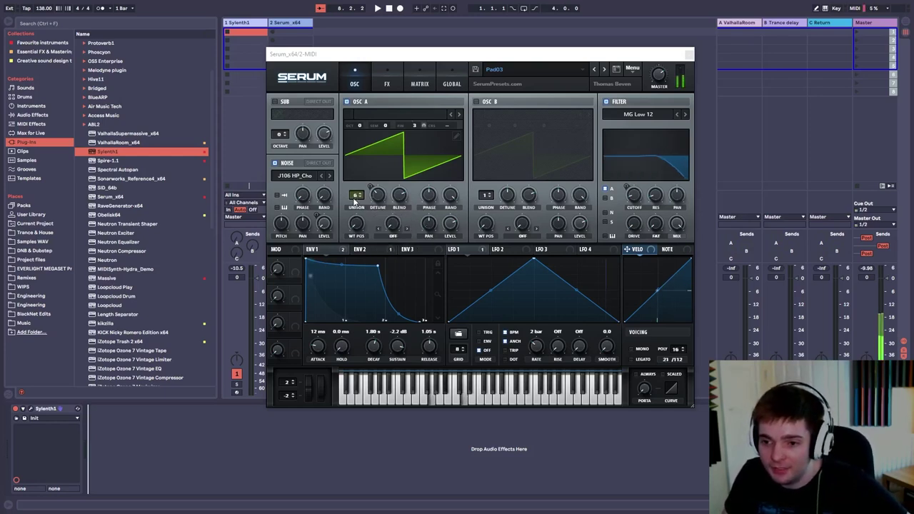
Step: Give oscillator A more unison voices and widen its unison detune from 0.25 to 0.33
drag(357, 199, 361, 188)
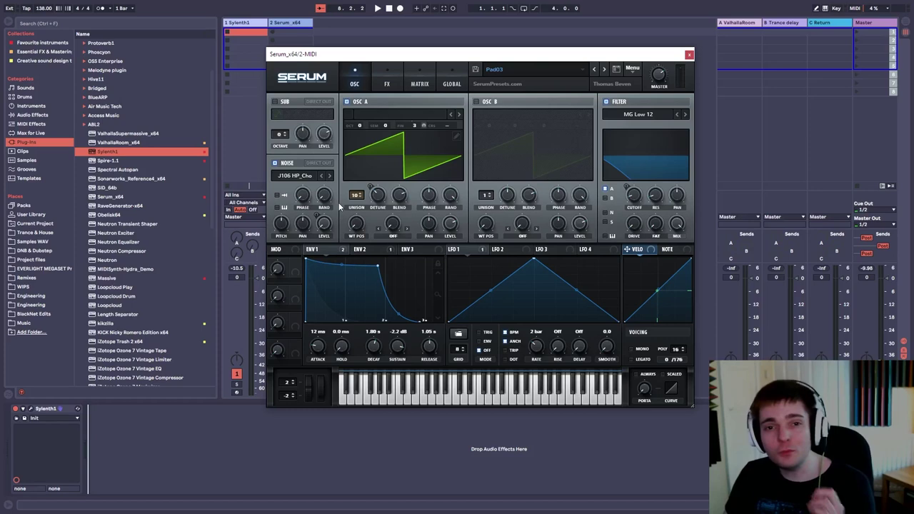
click(353, 200)
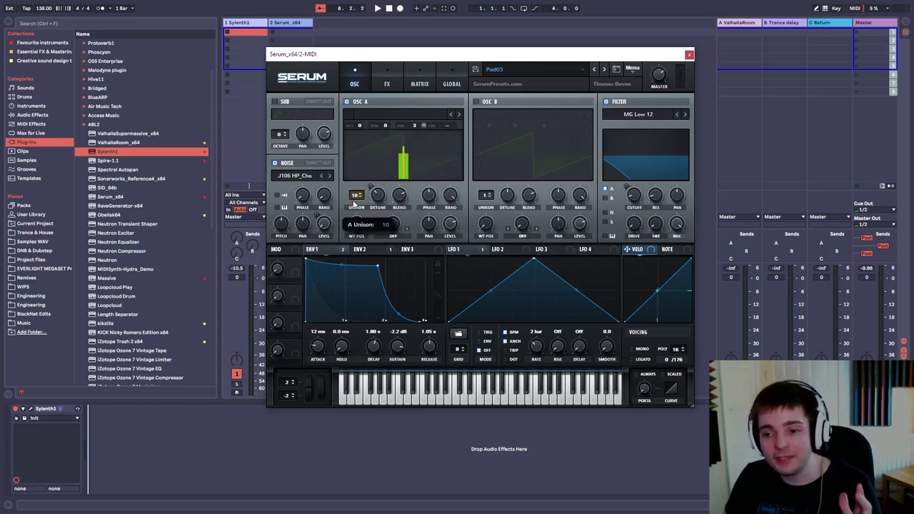
drag(353, 205, 360, 223)
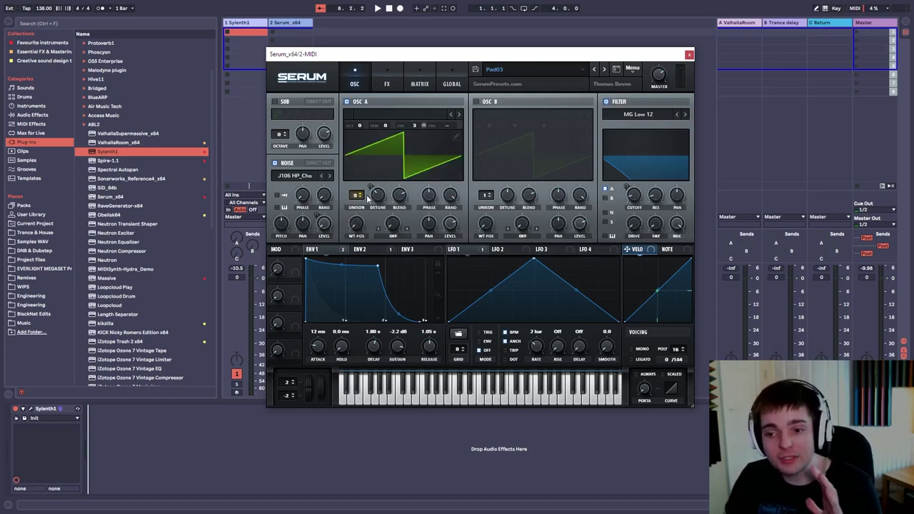
right_click(370, 188)
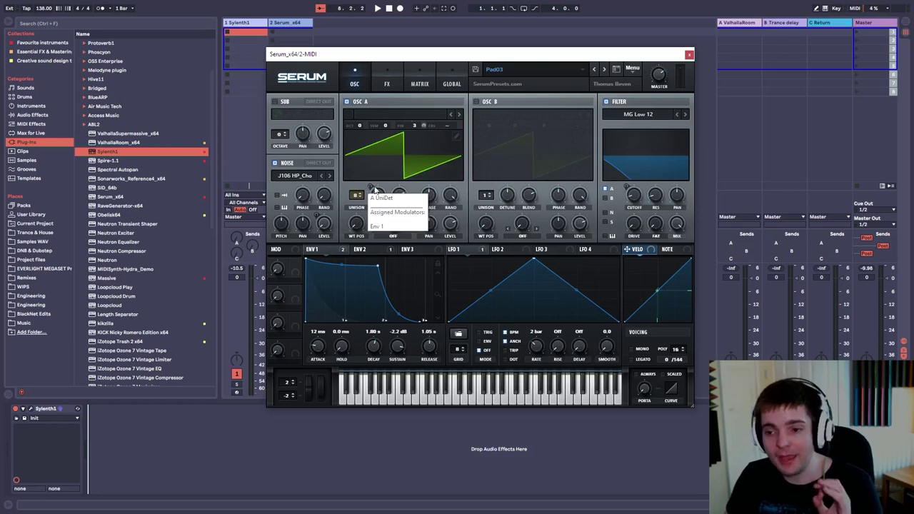
click(374, 190)
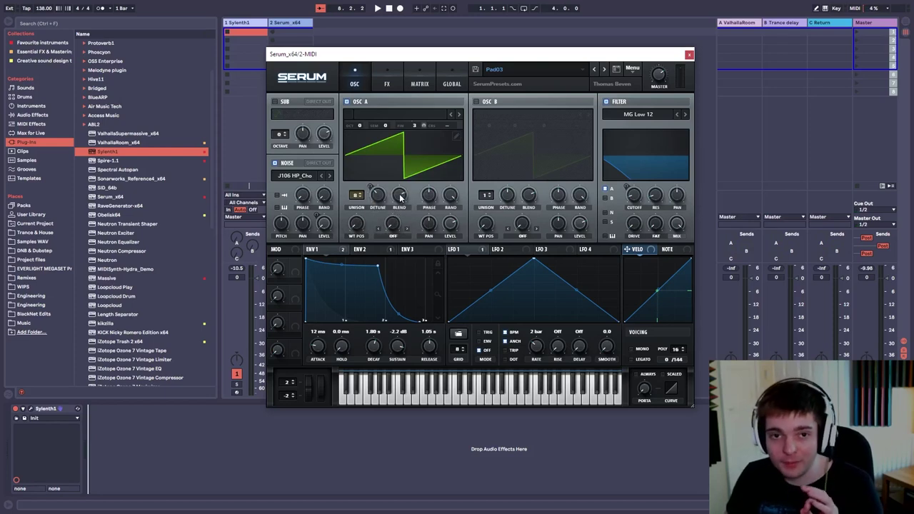
right_click(384, 201)
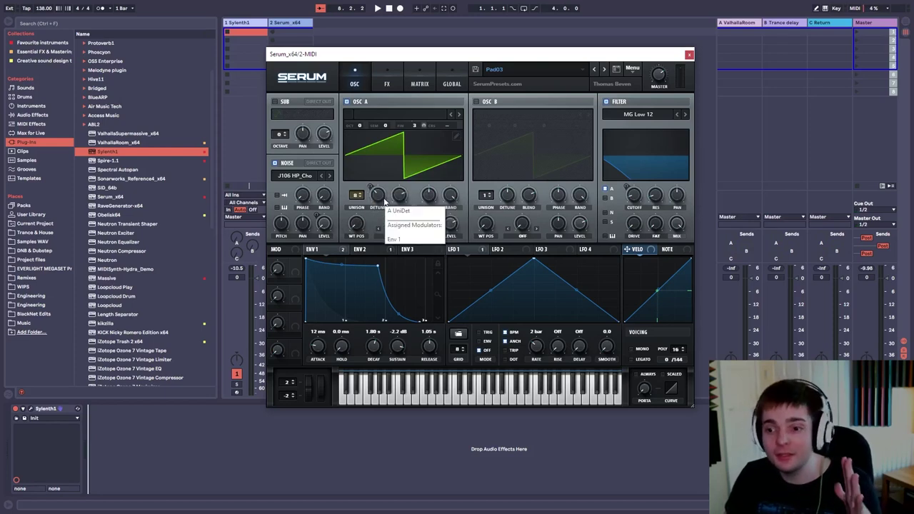
right_click(381, 198)
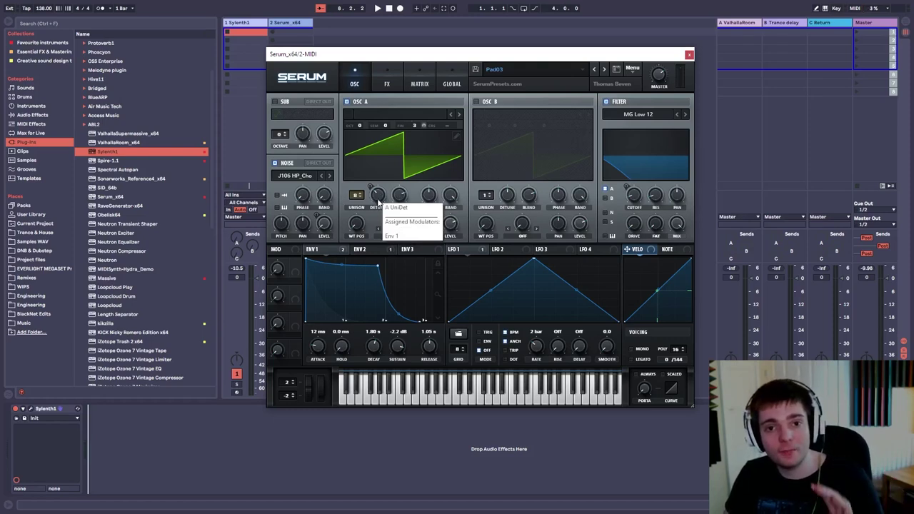
click(363, 207)
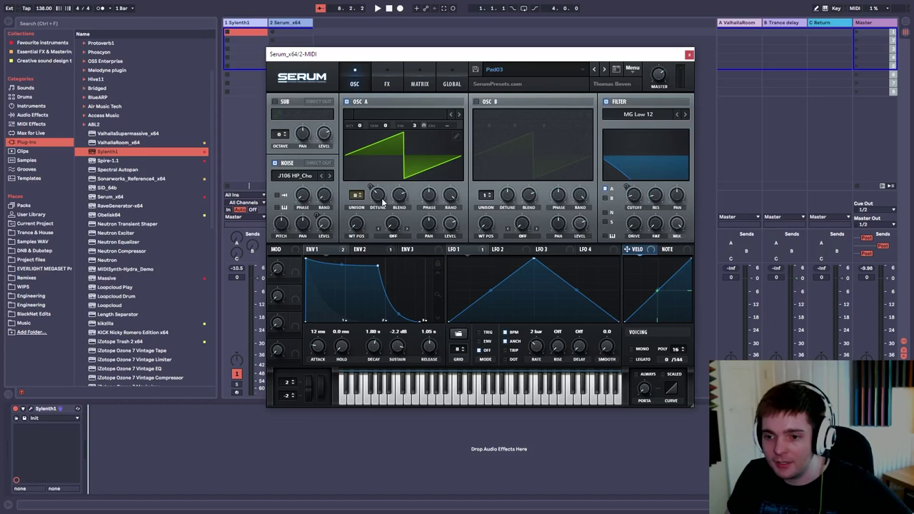
mouse_move(381, 194)
drag(382, 188, 378, 168)
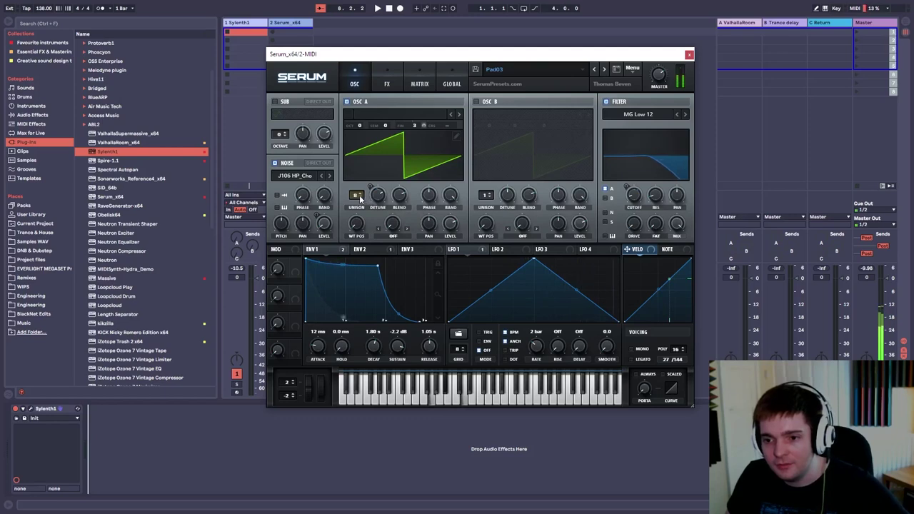
drag(361, 198, 361, 192)
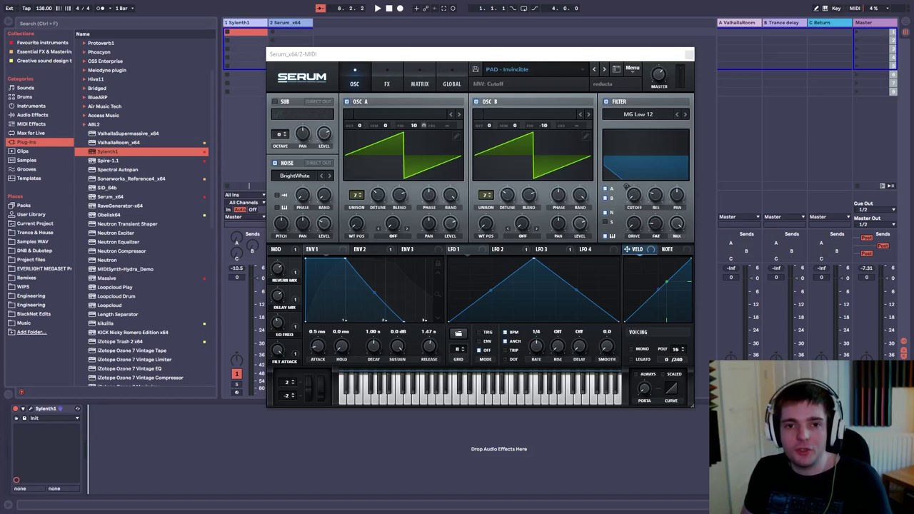
Step: Focus the Serum window with the PAD - Invincible preset loaded
click(361, 311)
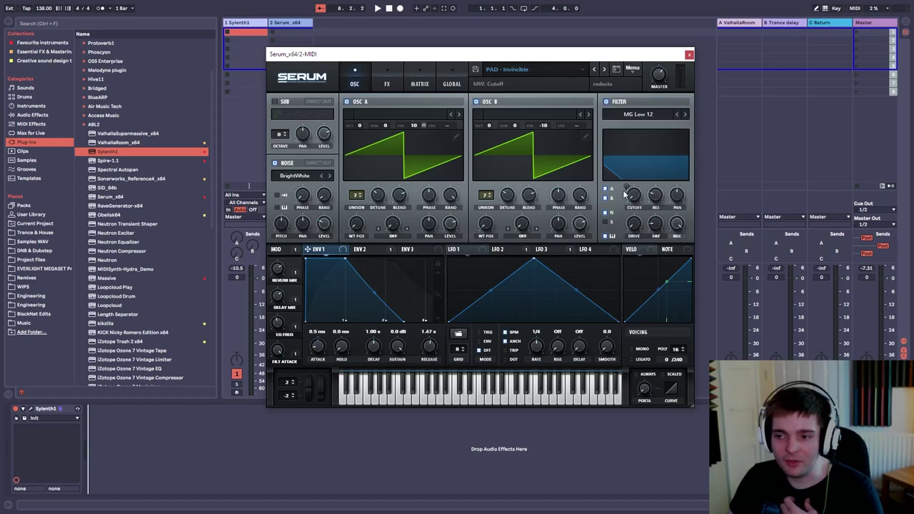
Step: Check the filter cutoff's modulators, then show envelope 2's settings
mouse_move(634, 202)
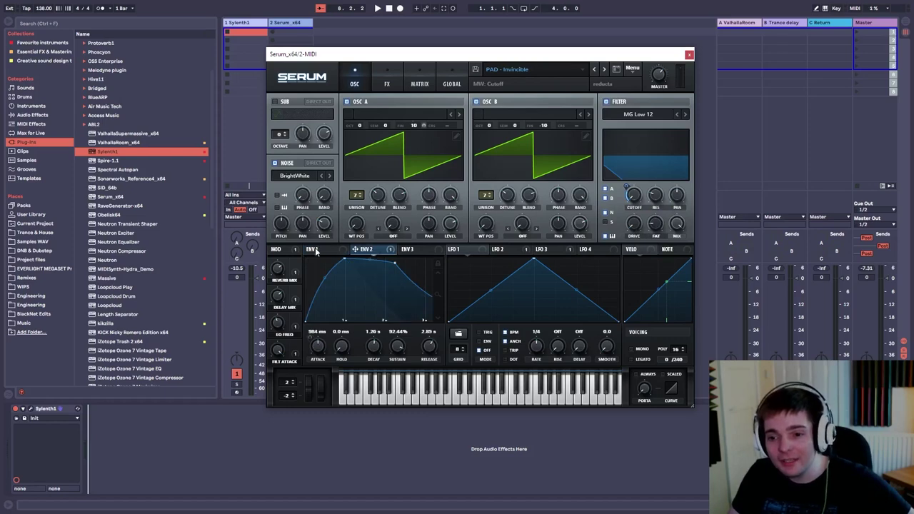
click(366, 249)
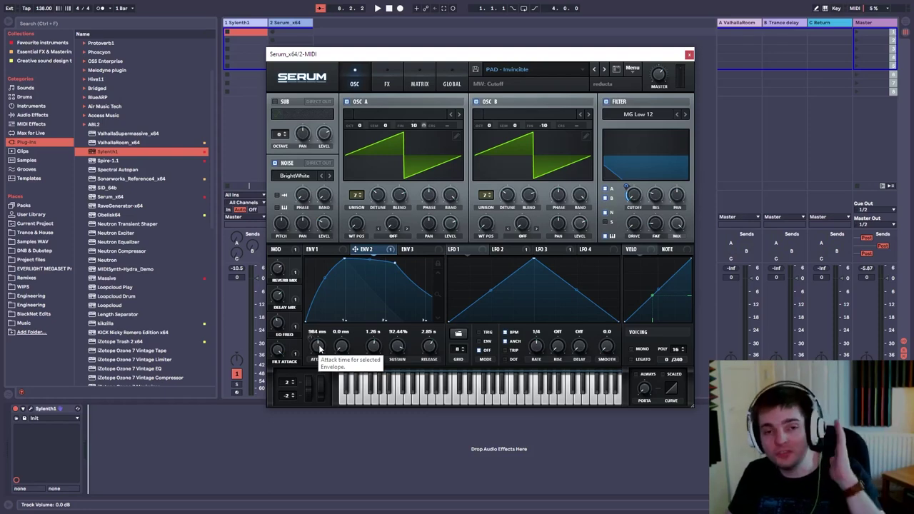
Step: Set envelope 2's attack to 0 ms and its release to 120 ms
drag(318, 347, 318, 414)
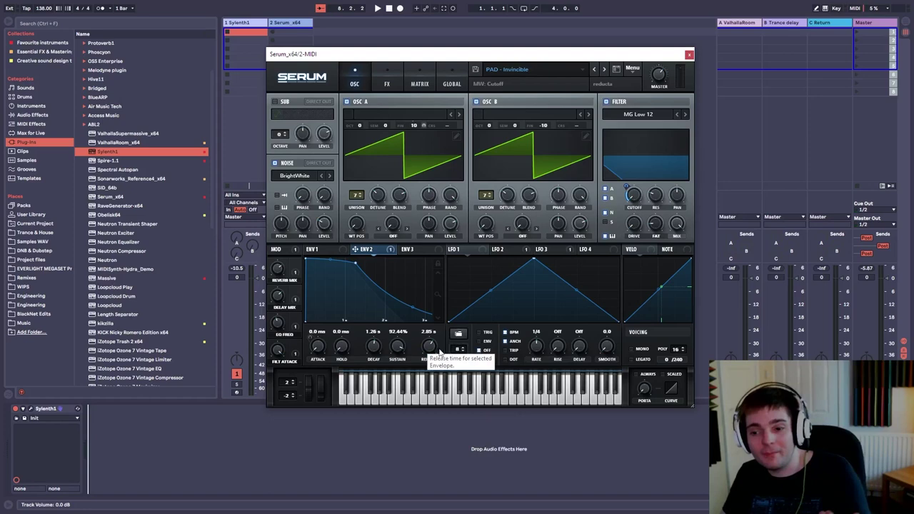
drag(429, 347, 428, 389)
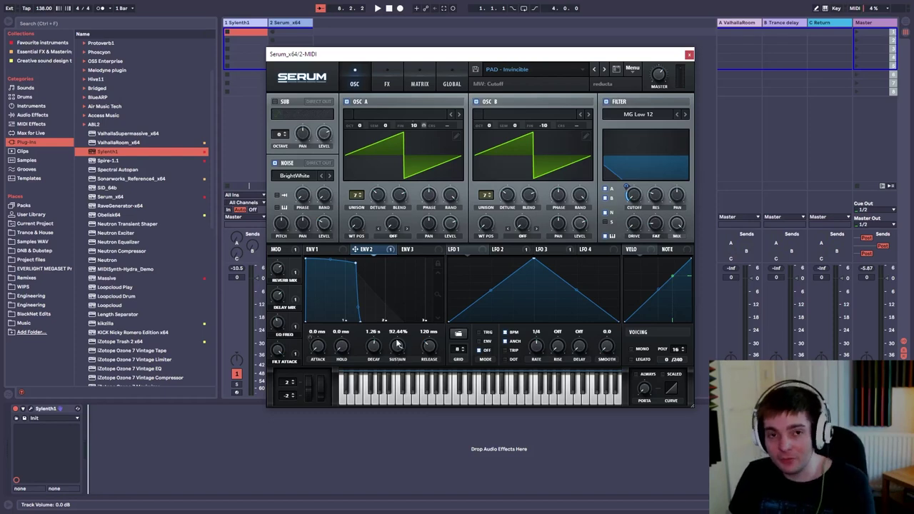
Step: Lower envelope 2's sustain to 17% and decay to 154 ms, then audition notes on the keyboard
drag(400, 354, 402, 426)
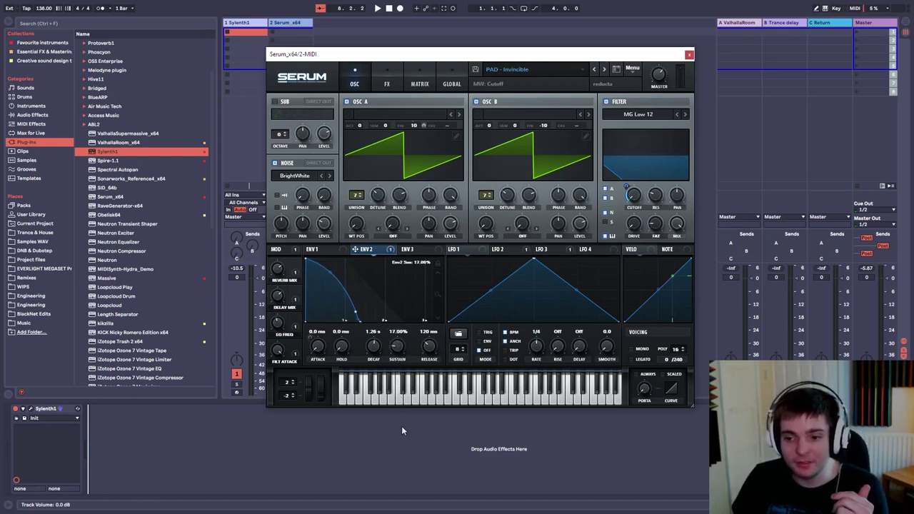
drag(371, 345, 373, 369)
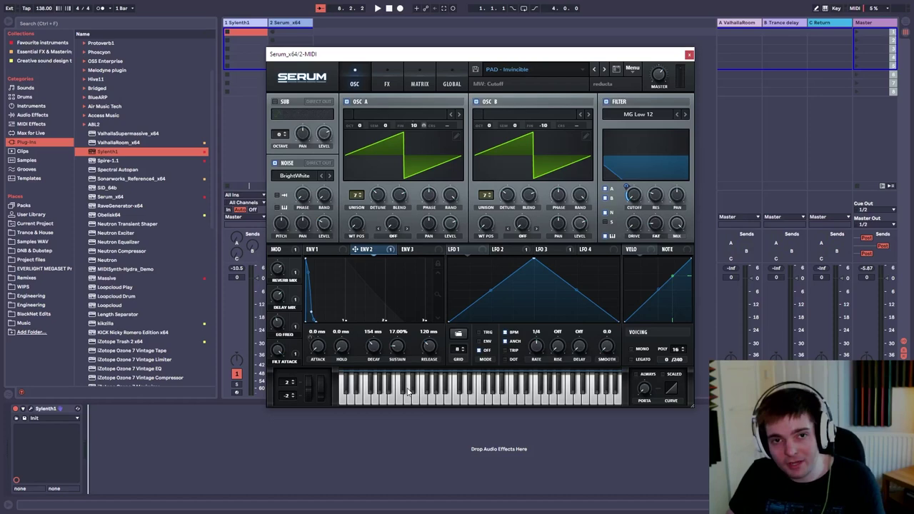
click(409, 391)
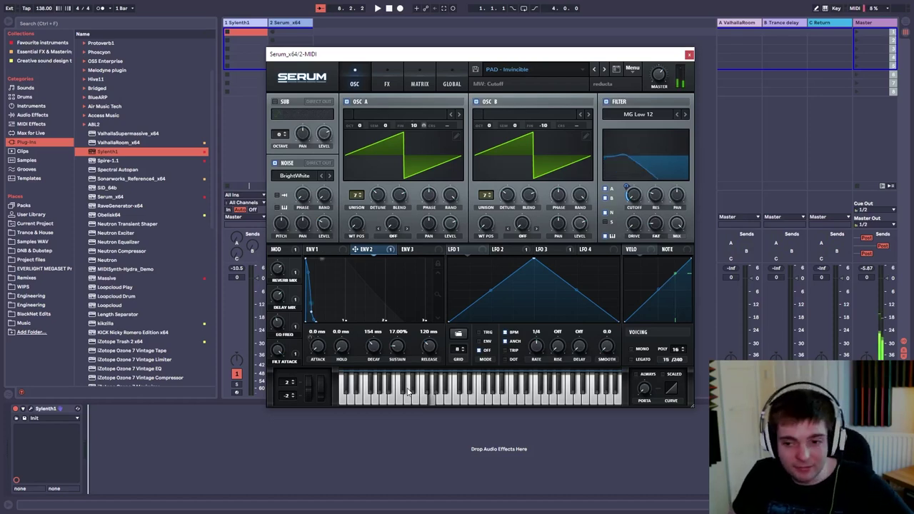
click(409, 391)
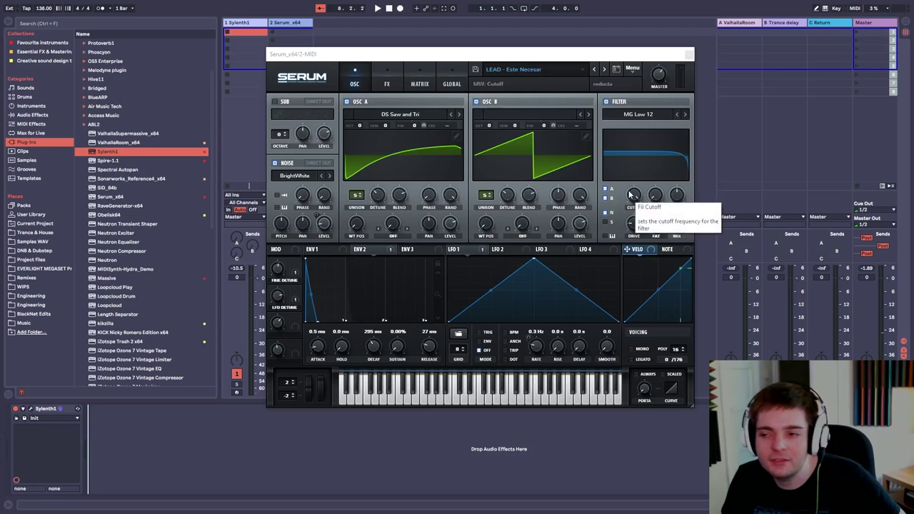
Step: Pull the LEAD - Este Necesar filter cutoff down to about 301 Hz
drag(633, 199, 638, 263)
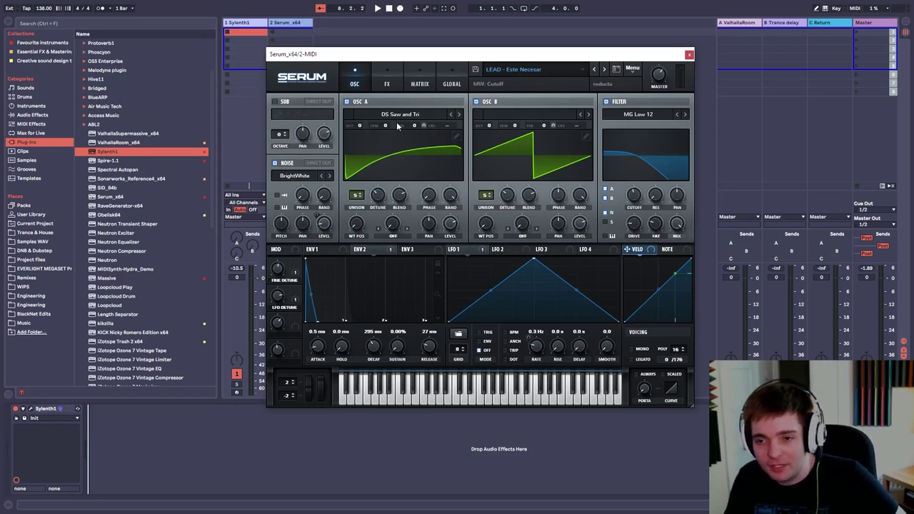
Step: Drop oscillators A and B both to octave -2
mouse_move(360, 129)
drag(359, 136, 361, 141)
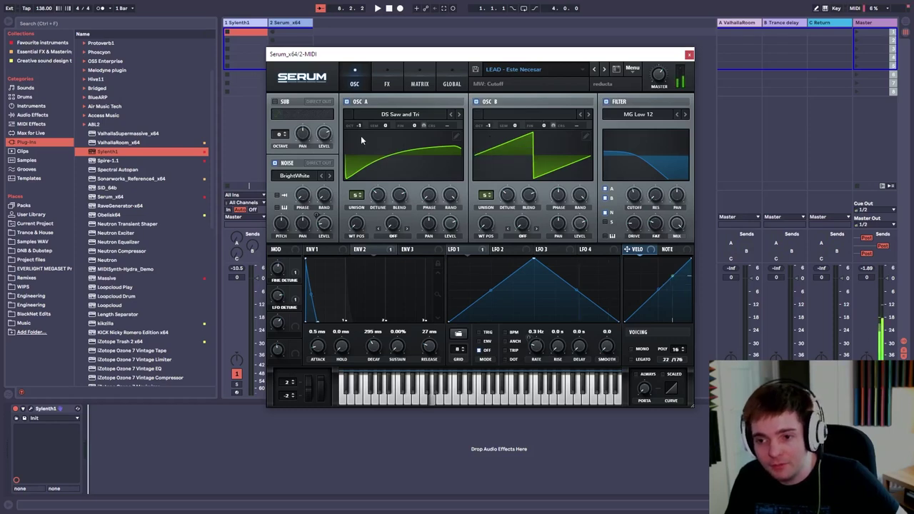
drag(358, 126, 359, 134)
drag(488, 127, 487, 136)
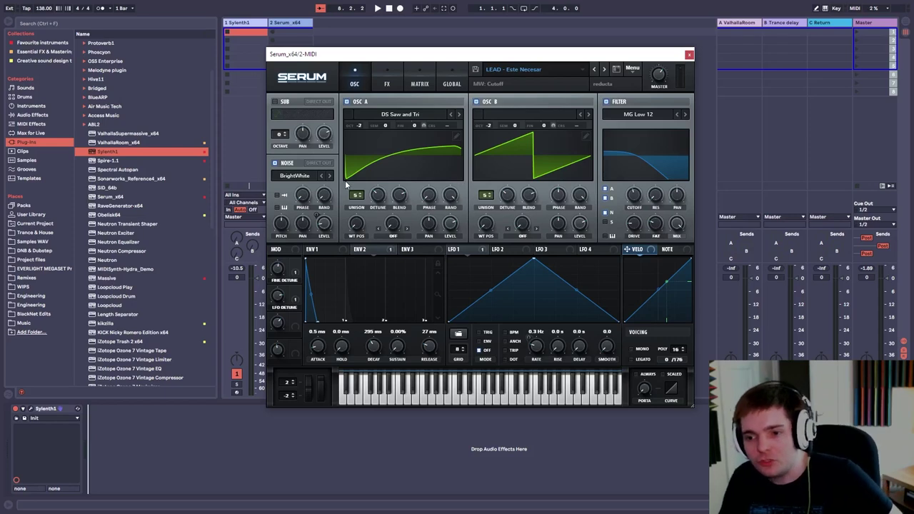
Step: Reduce oscillators A and B from five unison voices to 1
drag(358, 200, 360, 229)
drag(487, 197, 483, 237)
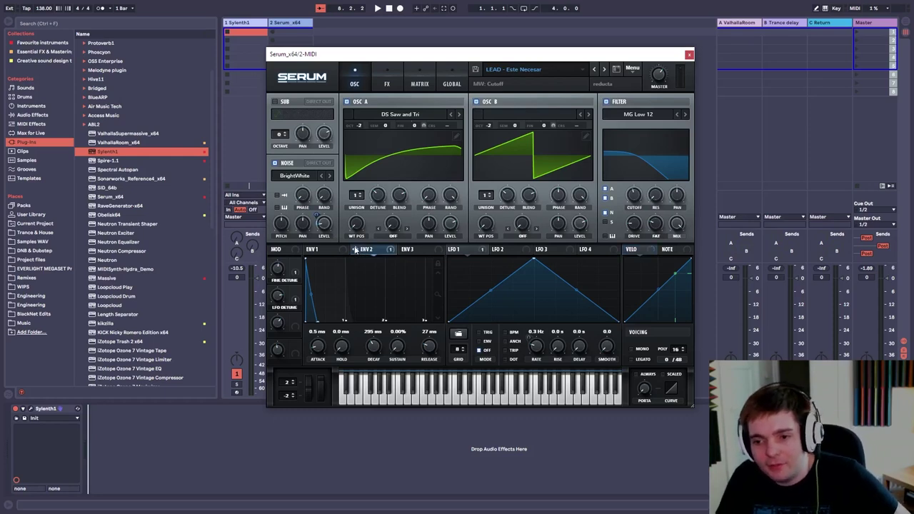
Step: Route envelope 2 to the filter cutoff and confirm Env 2 is listed among its modulators
drag(355, 251, 634, 199)
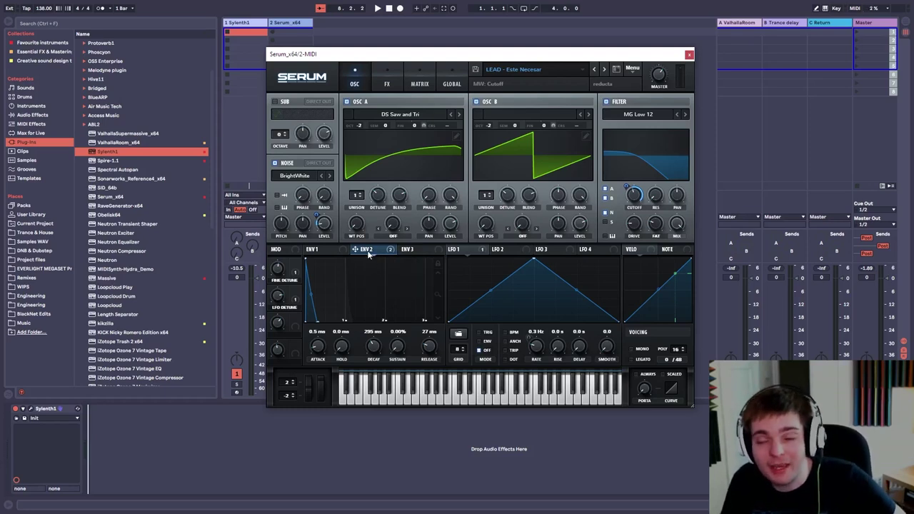
mouse_move(368, 255)
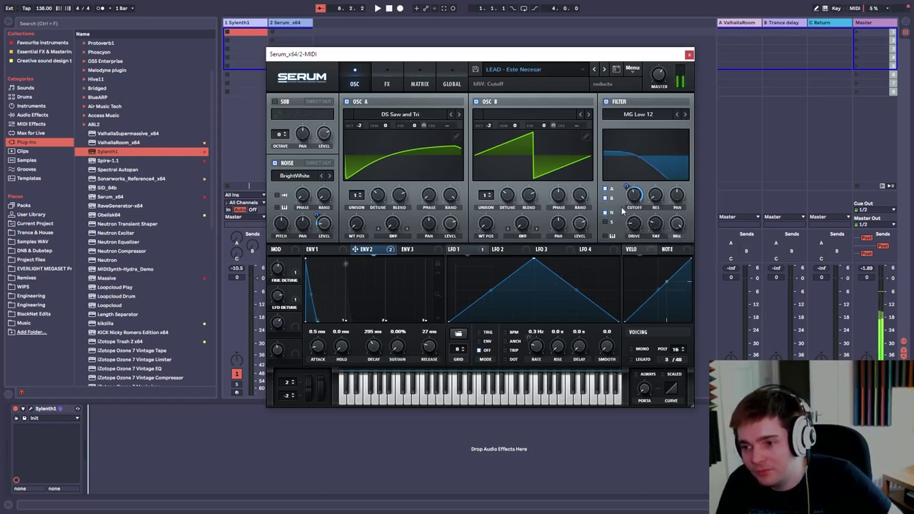
mouse_move(634, 198)
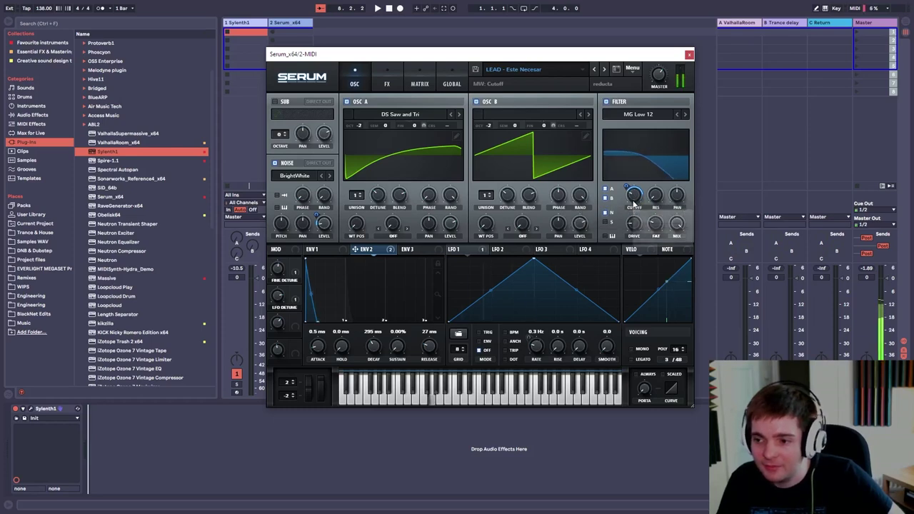
right_click(635, 197)
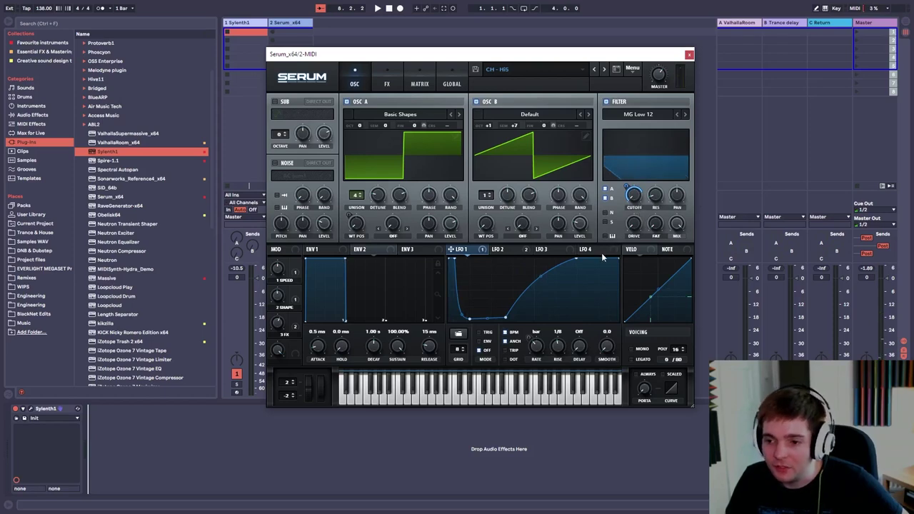
Step: Clear all of LFO 1's modulation destinations, including the filter cutoff
right_click(461, 250)
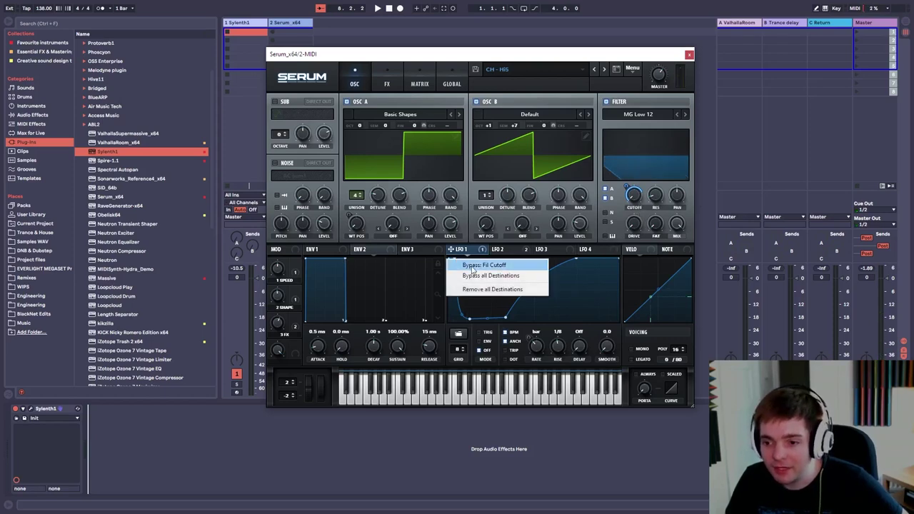
click(483, 290)
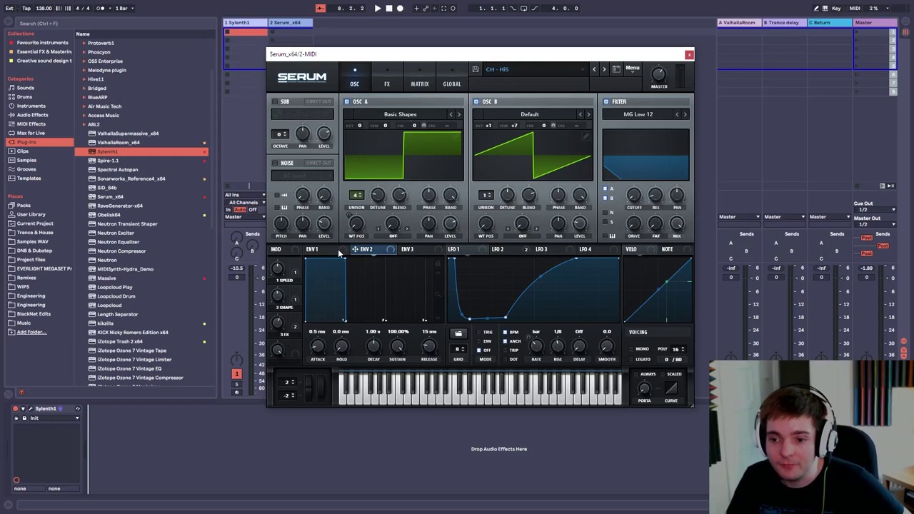
Step: Route envelope 2 to the filter cutoff at amount 70, with 0% sustain, 244 ms decay and cutoff nudged up
drag(360, 252, 634, 197)
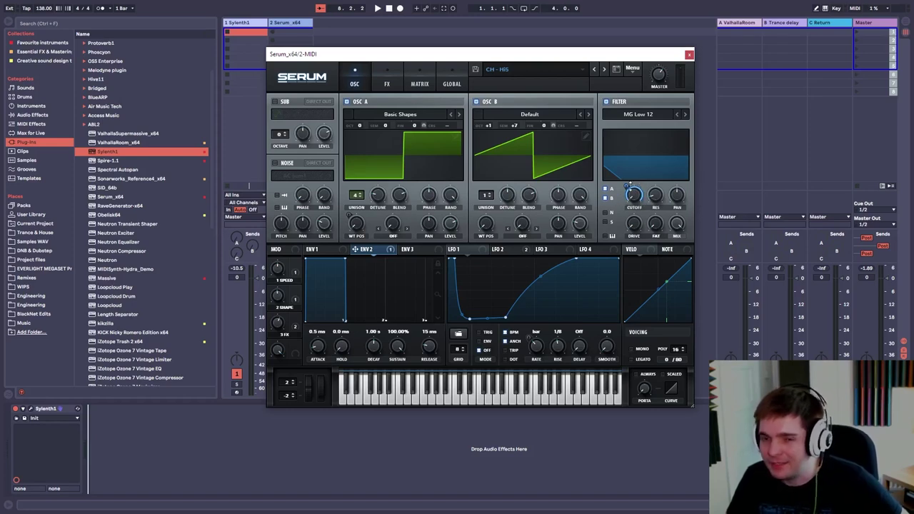
drag(628, 190, 628, 220)
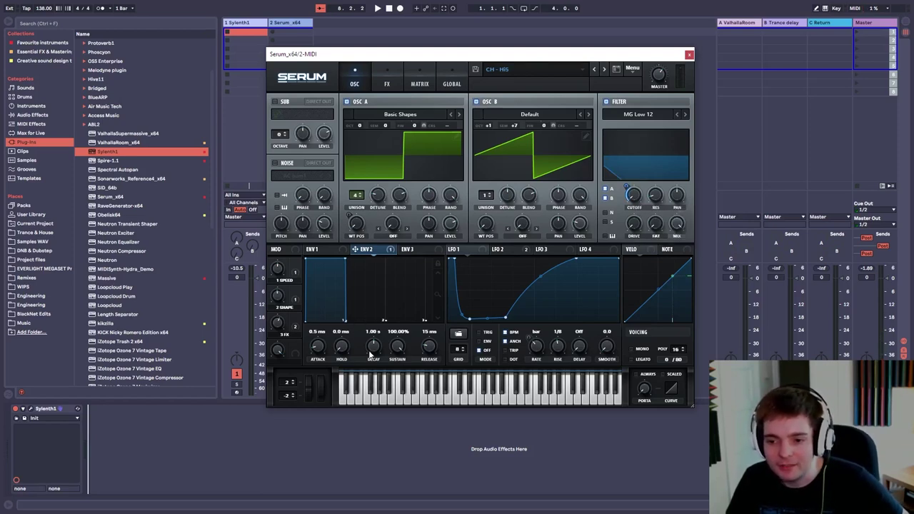
drag(398, 346, 401, 464)
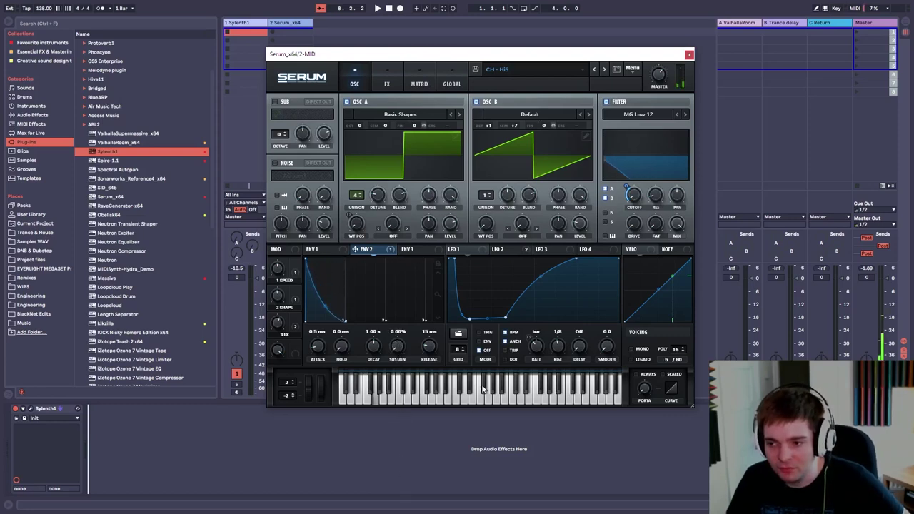
mouse_move(635, 194)
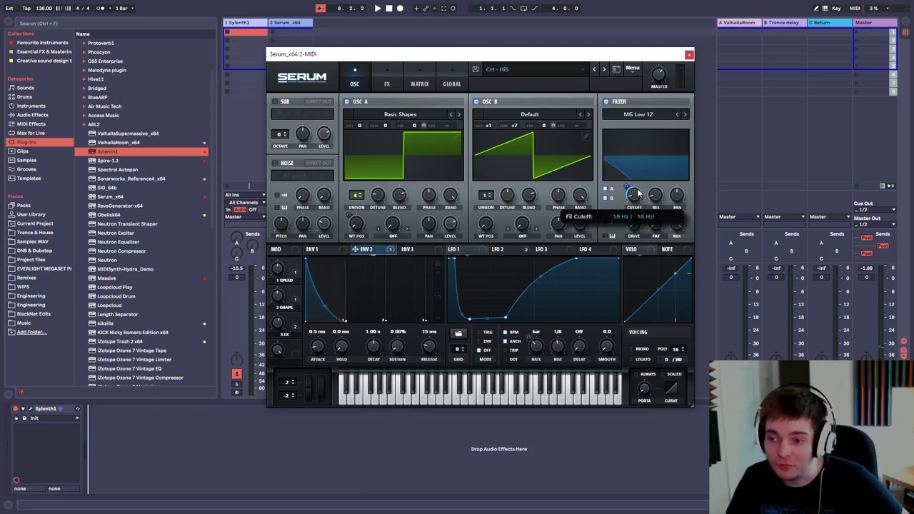
drag(638, 194, 640, 187)
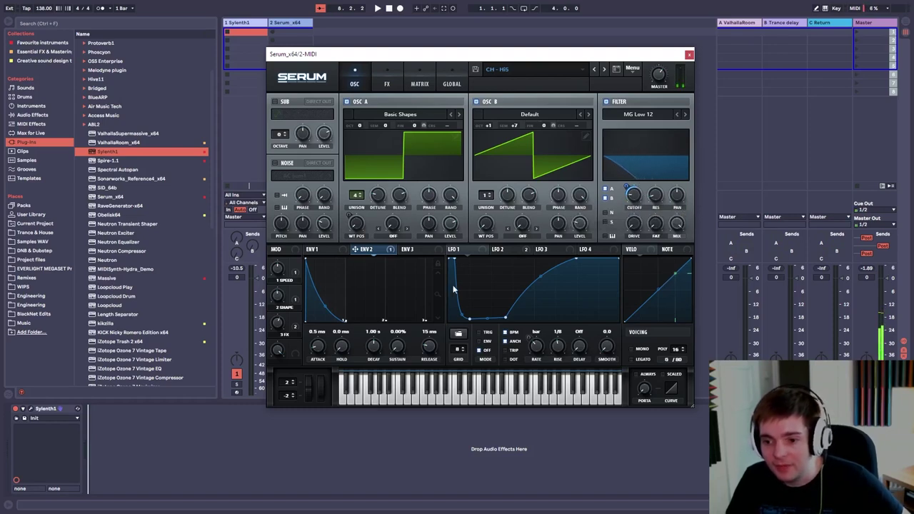
drag(381, 350, 374, 364)
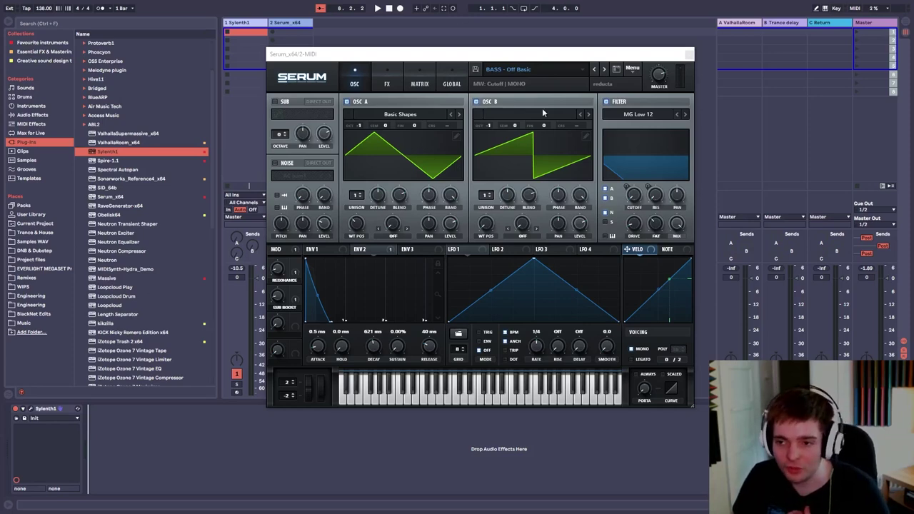
Step: Raise the OSC A and OSC B octave settings from -1 to 0
click(360, 129)
drag(360, 129, 365, 120)
drag(495, 126, 491, 120)
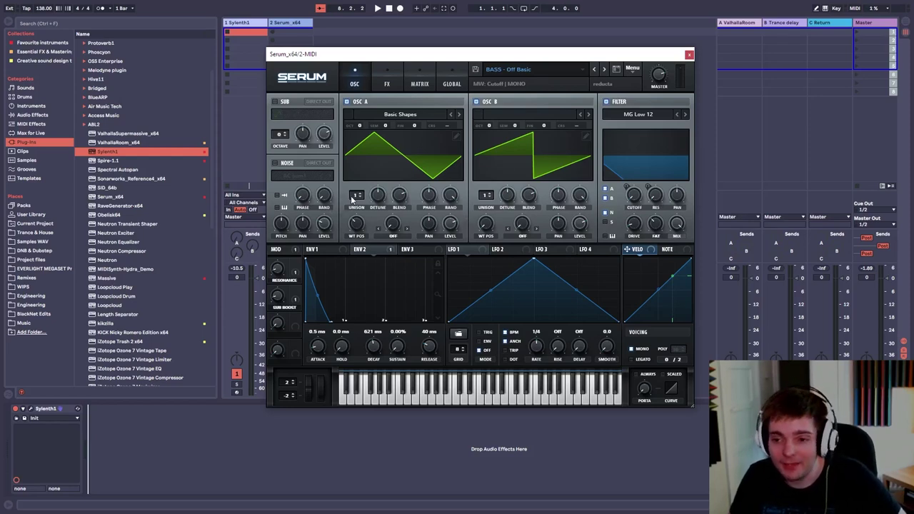
Step: Give OSC A and OSC B 5 unison voices, adjust OSC A detune, and route envelope 2 to the filter cutoff
drag(357, 200, 380, 189)
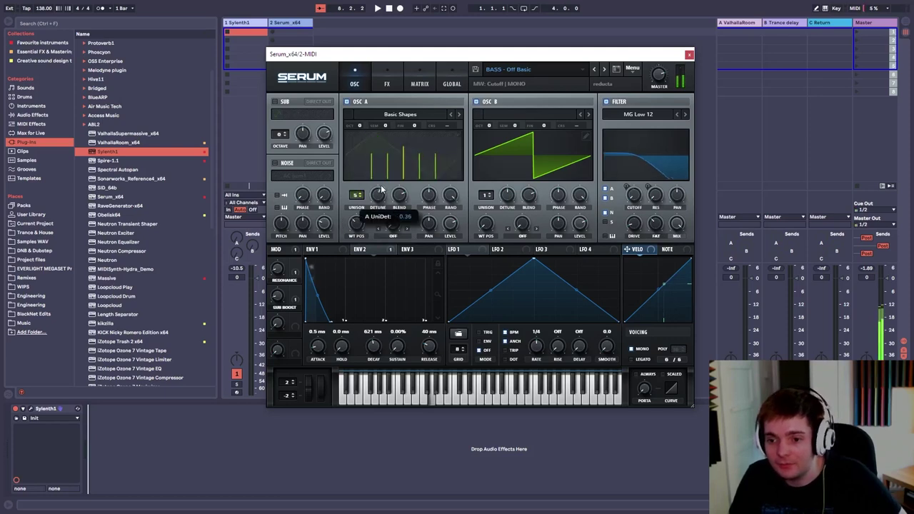
drag(486, 195, 499, 169)
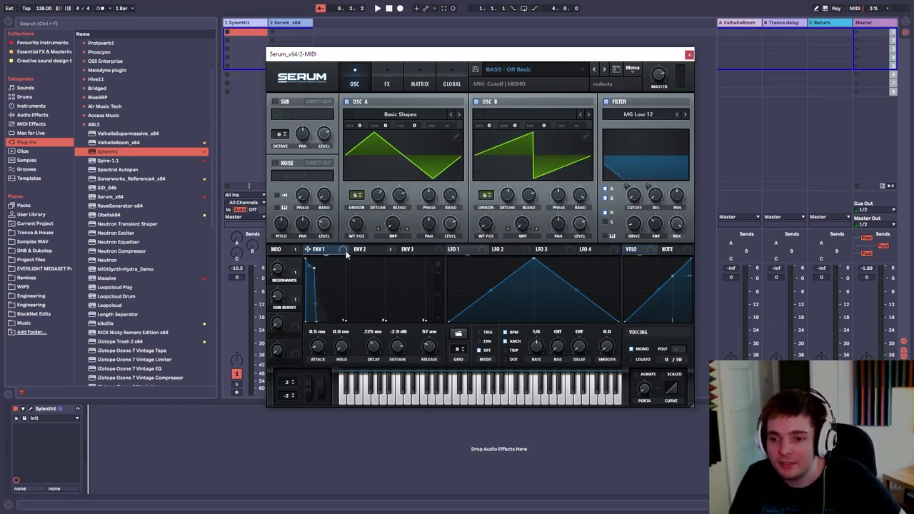
drag(381, 254, 634, 163)
right_click(635, 202)
click(636, 197)
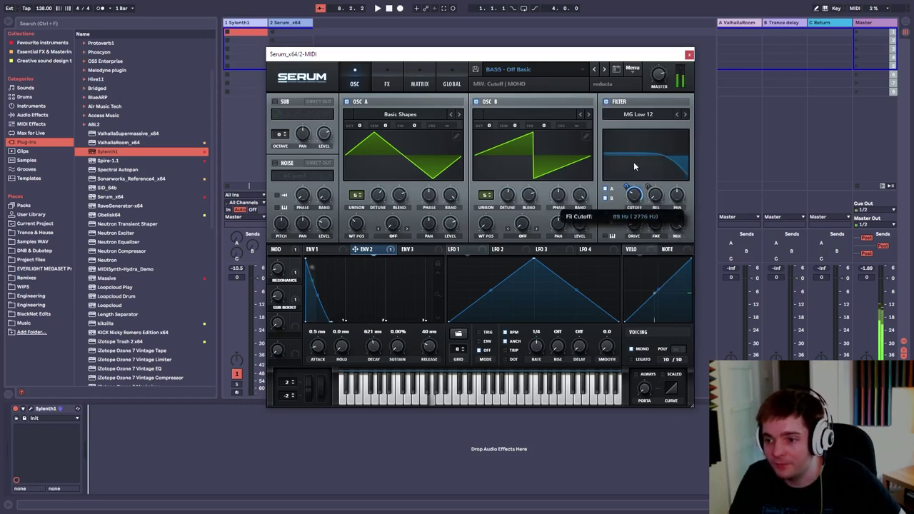